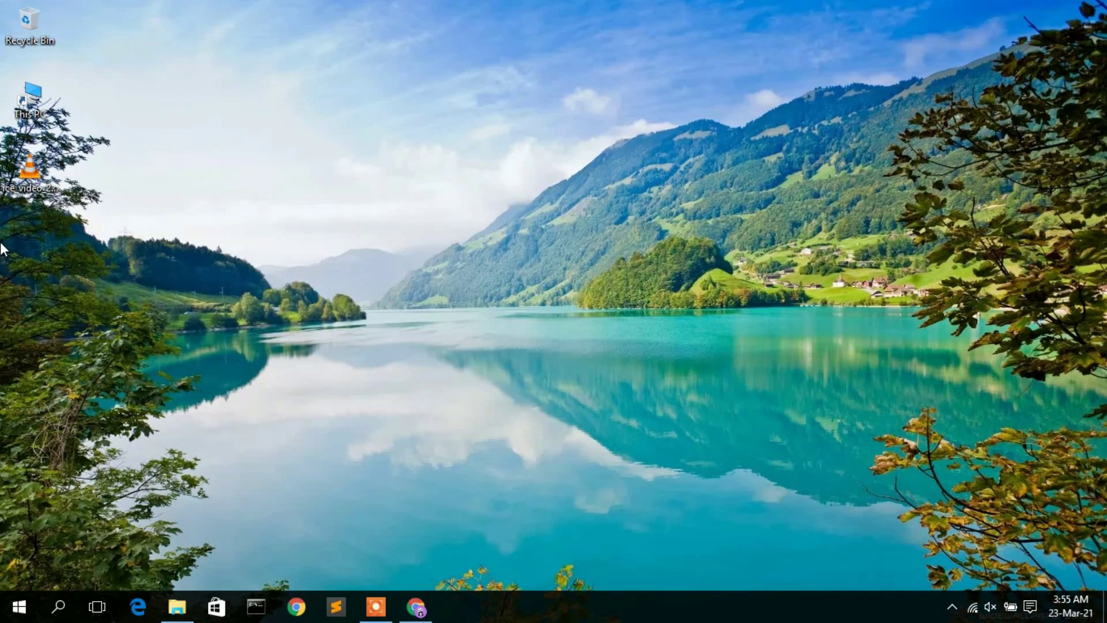
Open Google Chrome from the taskbar on a new Google search tab.
{"action": "left_click", "coordinate": [407, 599]}
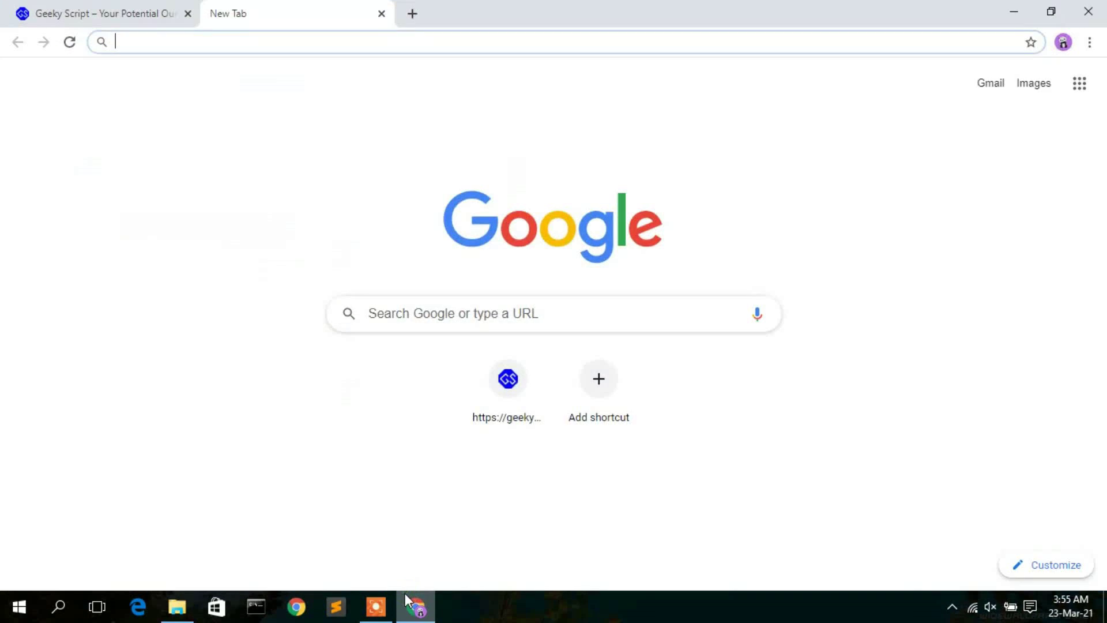
Search Google for 'vmware player download for windows' and open the VMware Workstation Player page.
{"action": "type", "text": "vmw"}
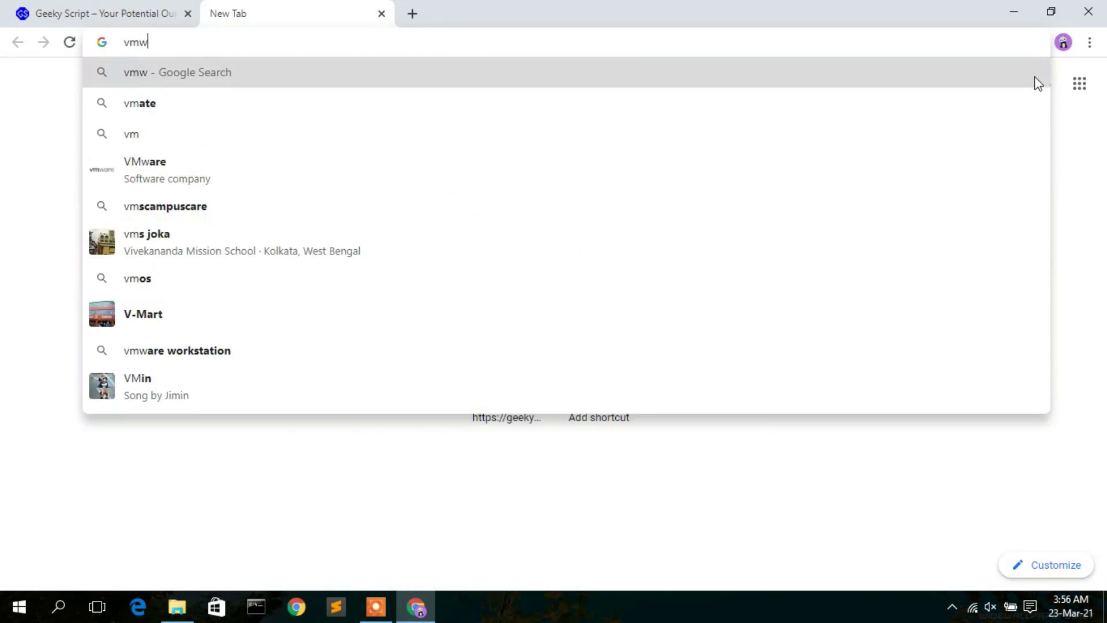
{"action": "type", "text": "are player"}
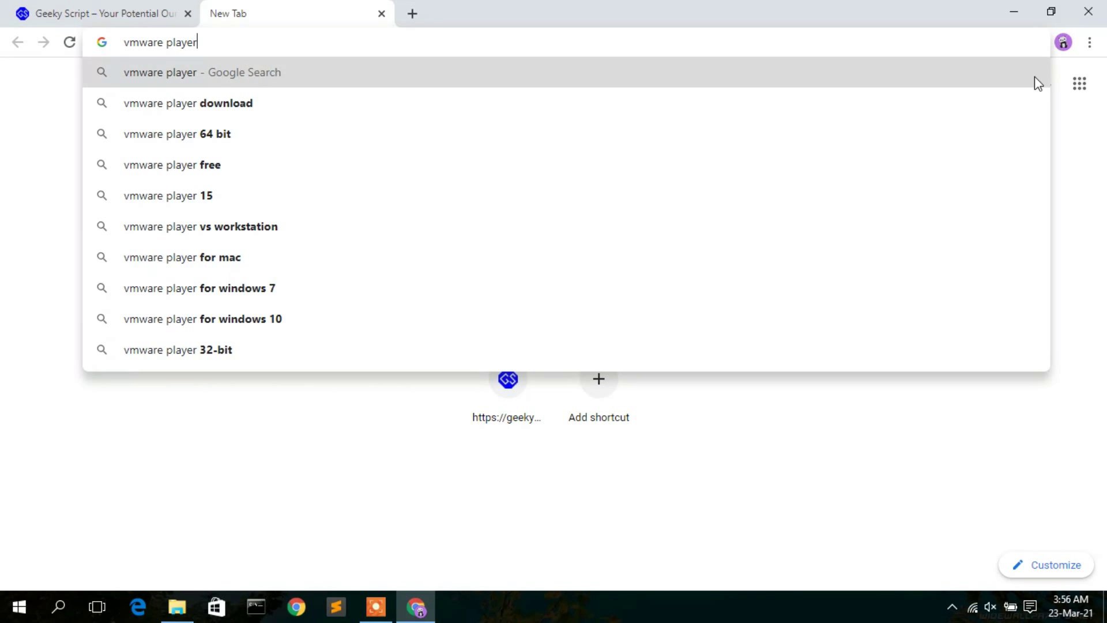
{"action": "key", "text": "Down"}
{"action": "key", "text": "Down"}
{"action": "key", "text": "Down"}
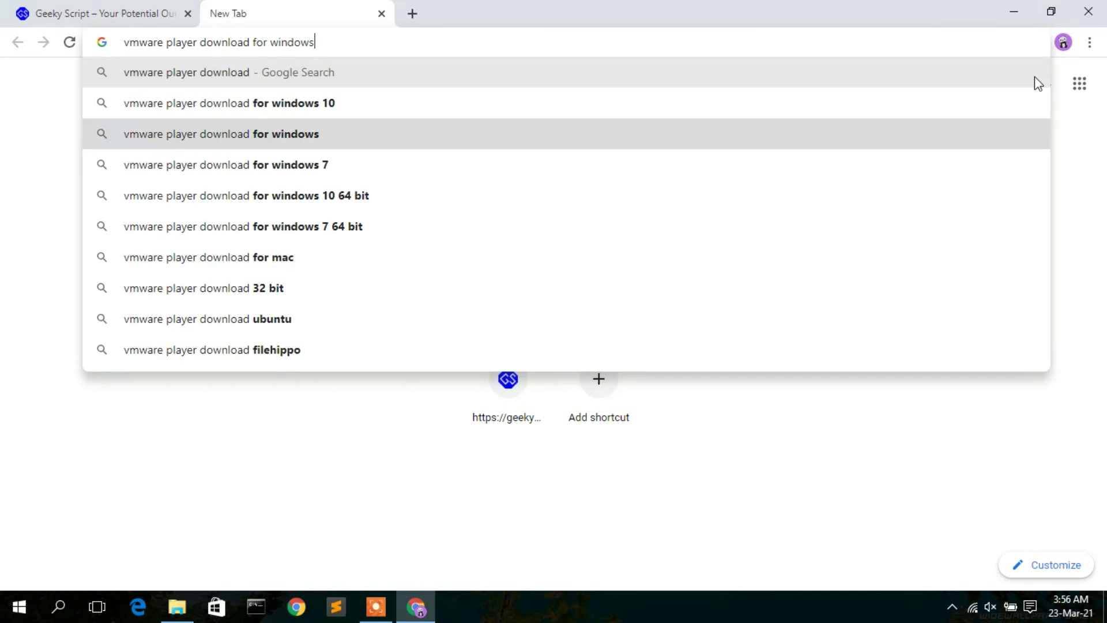
{"action": "key", "text": "Return"}
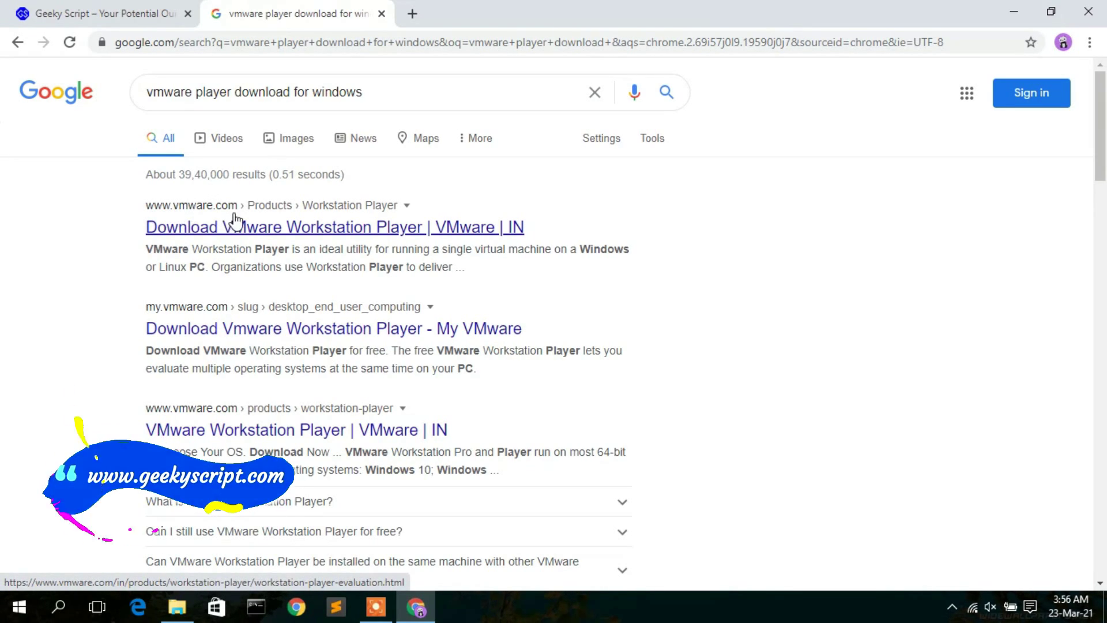
{"action": "left_click", "coordinate": [287, 226]}
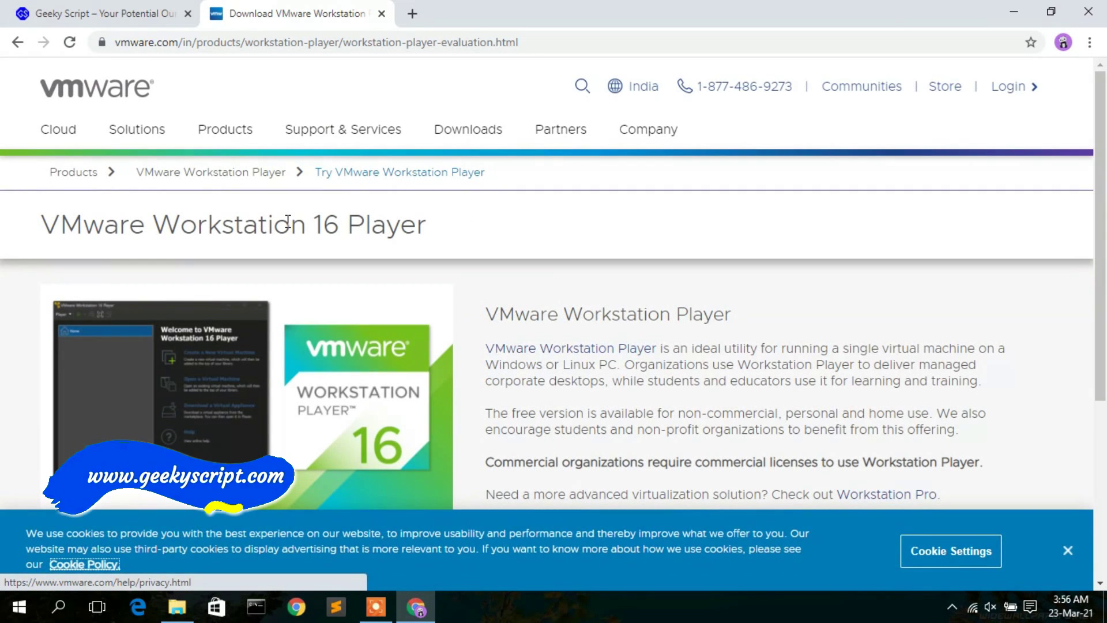
Start downloading Workstation 16.0 Player for Windows from the vmware.com page.
{"action": "scroll", "coordinate": [1104, 375], "scroll_direction": "down", "scroll_amount": 1}
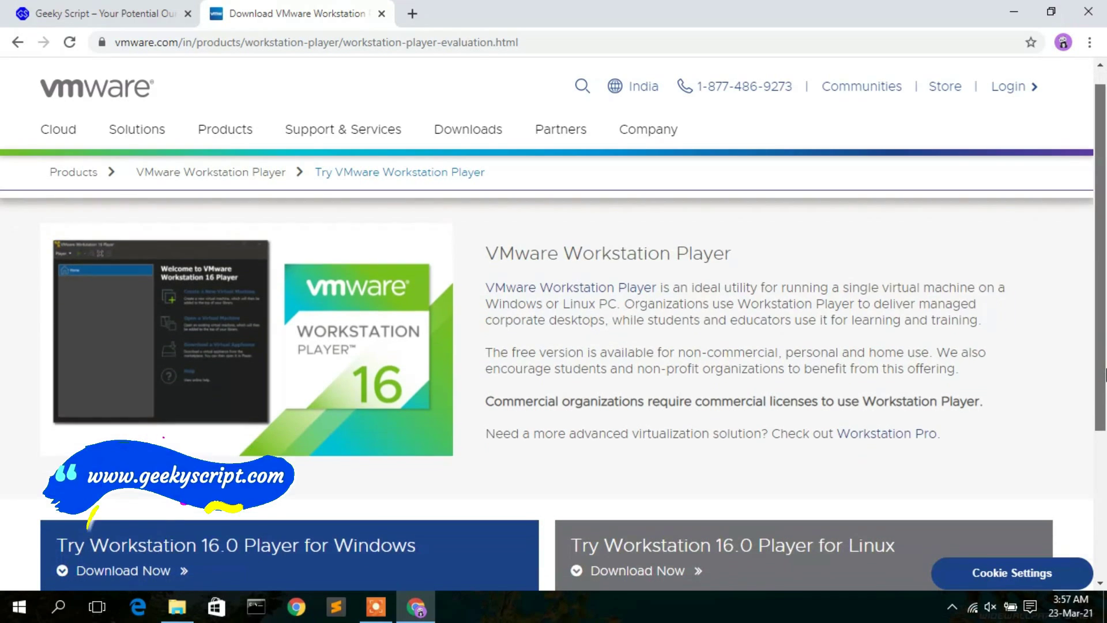
{"action": "scroll", "coordinate": [566, 291], "scroll_direction": "up", "scroll_amount": 1}
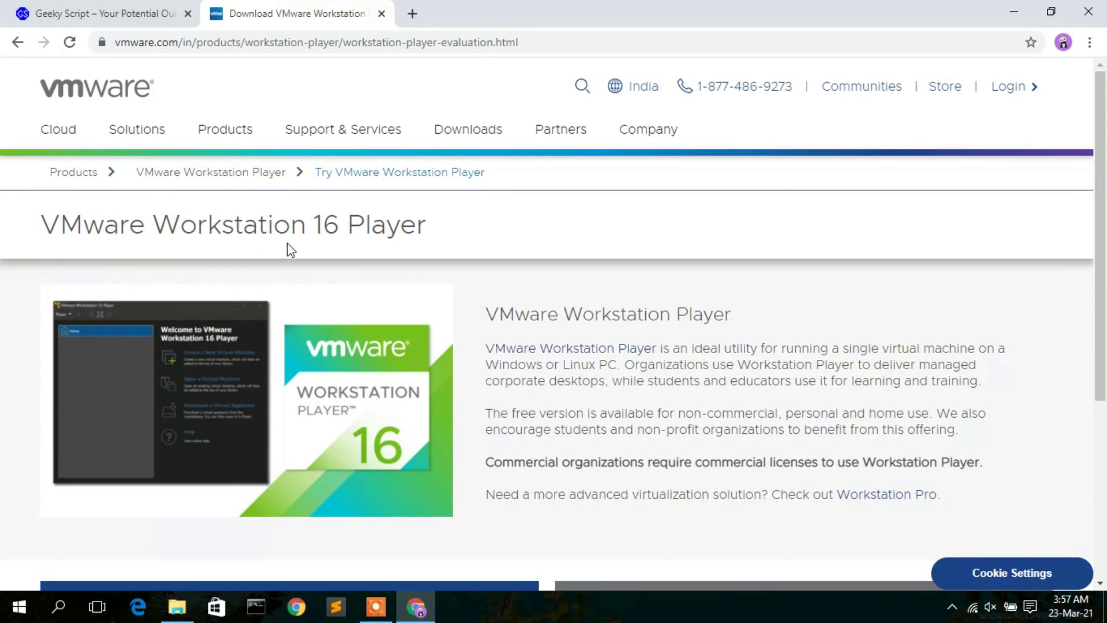
{"action": "left_click_drag", "start_coordinate": [289, 233], "coordinate": [382, 234]}
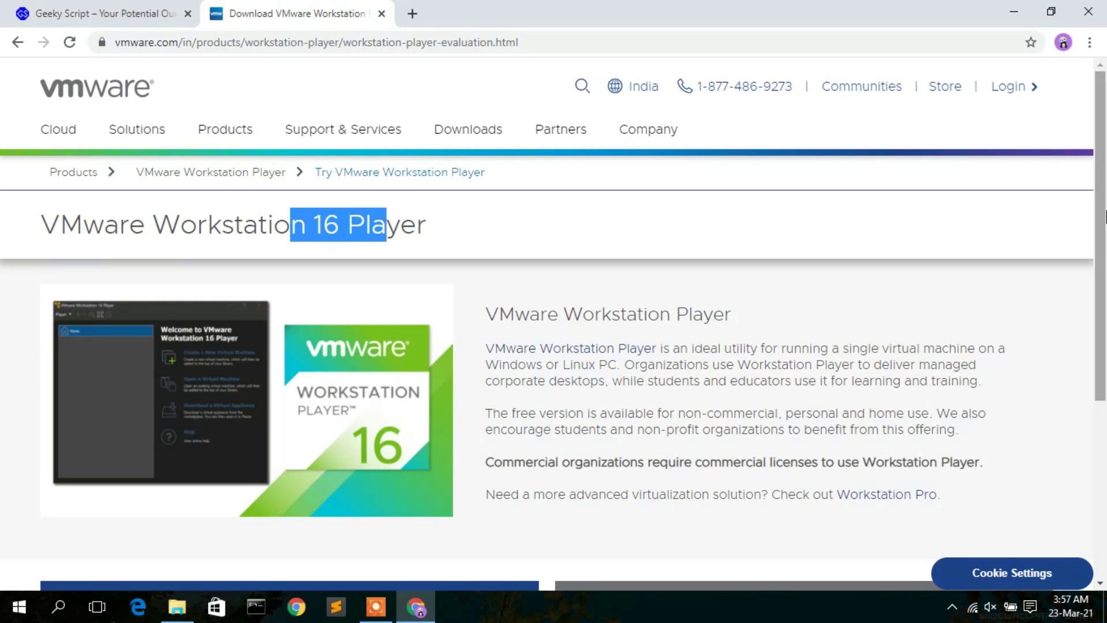
{"action": "scroll", "coordinate": [140, 405], "scroll_direction": "down", "scroll_amount": 3}
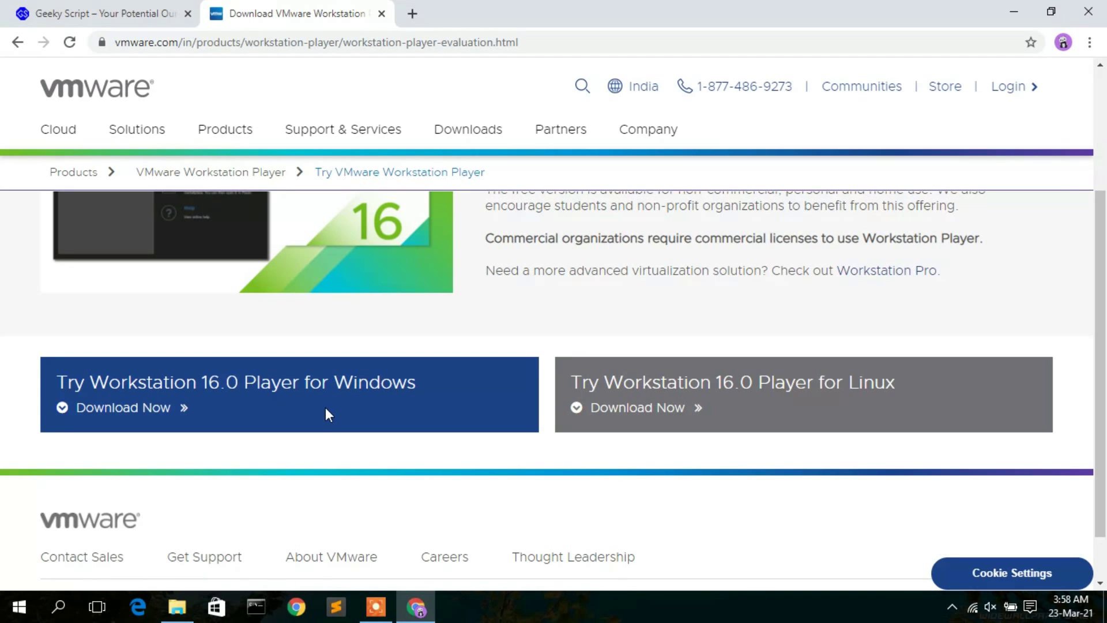
{"action": "left_click", "coordinate": [118, 407]}
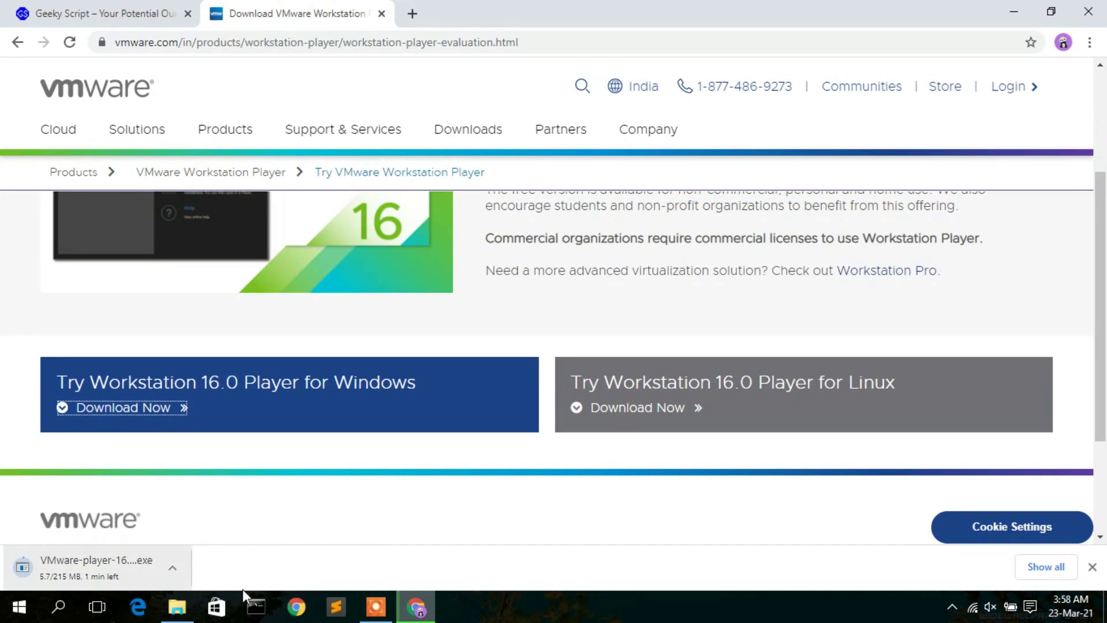
Cancel the VMware Player download, remove it from the downloads list, and minimize Chrome.
{"action": "left_click", "coordinate": [1045, 566]}
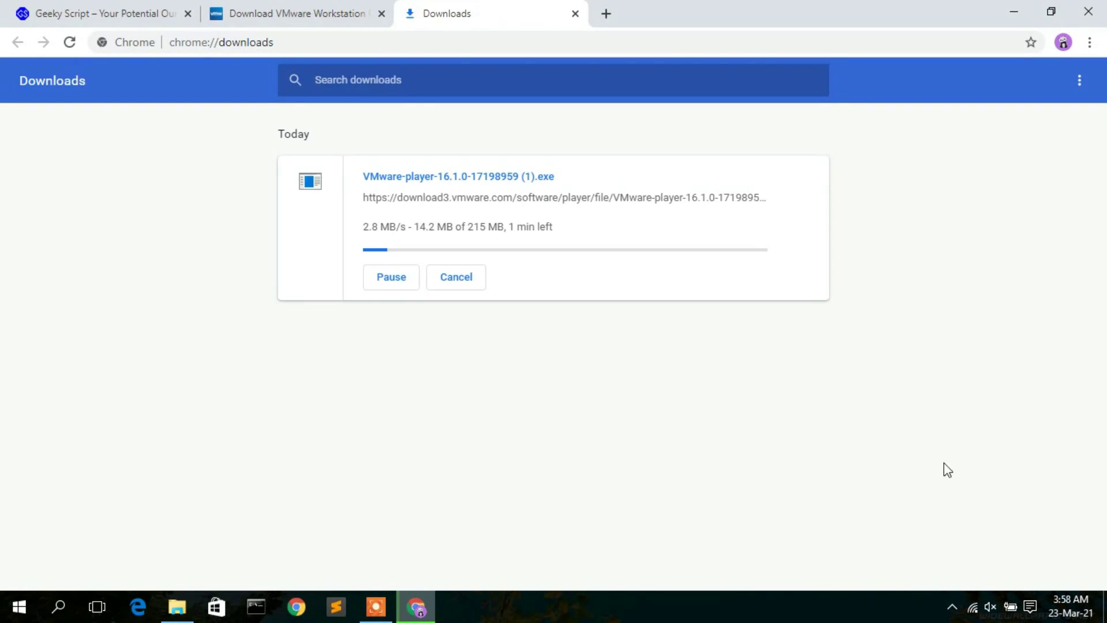
{"action": "left_click", "coordinate": [390, 279]}
{"action": "left_click", "coordinate": [463, 277]}
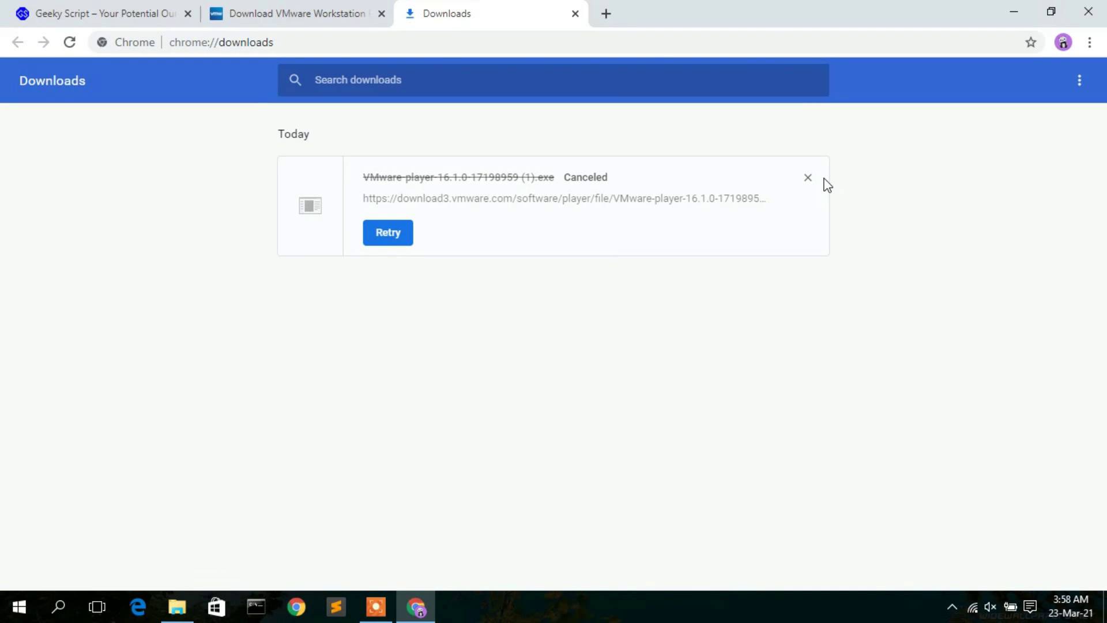
{"action": "left_click", "coordinate": [808, 177]}
{"action": "left_click", "coordinate": [1014, 10]}
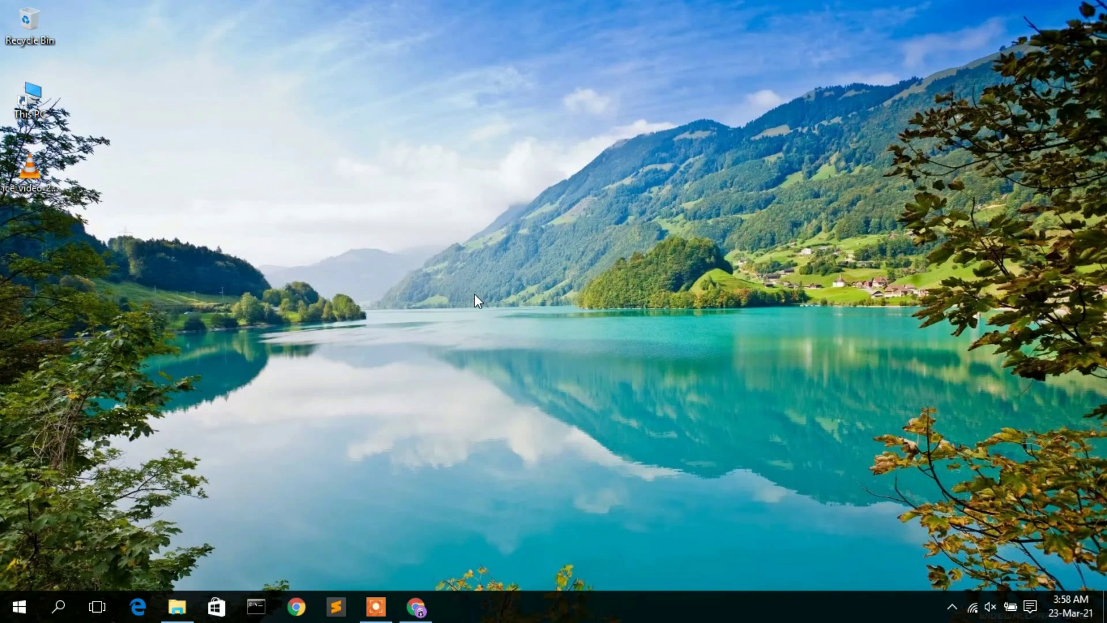
Run the VMware-player-16.1.0-17198959 installer from the Downloads folder.
{"action": "left_click", "coordinate": [183, 604]}
{"action": "left_click", "coordinate": [245, 229]}
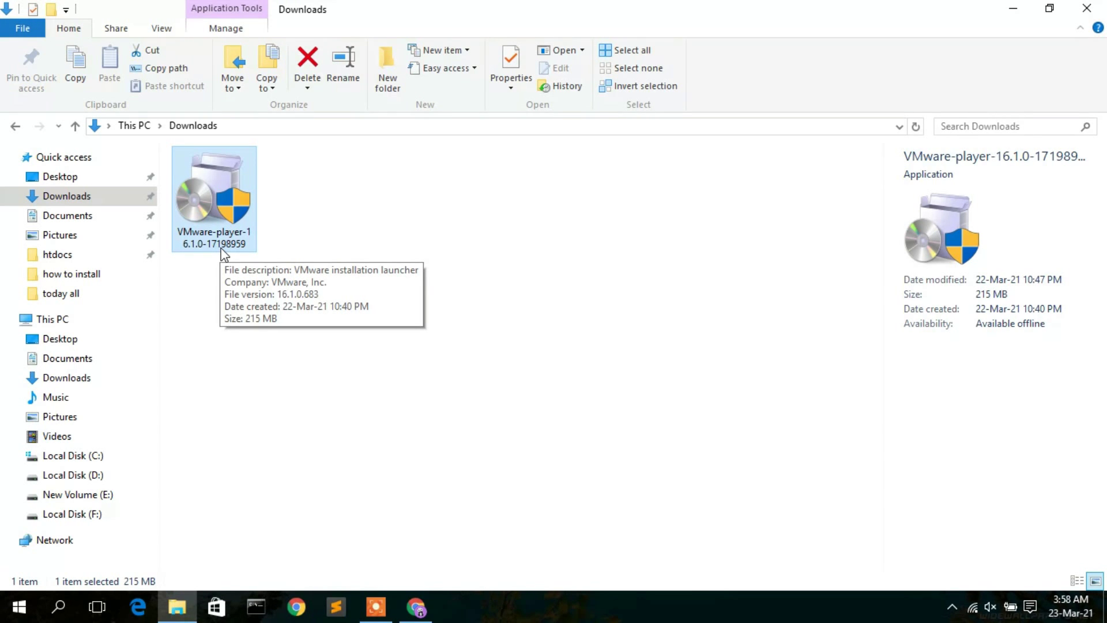
{"action": "left_click", "coordinate": [1014, 8]}
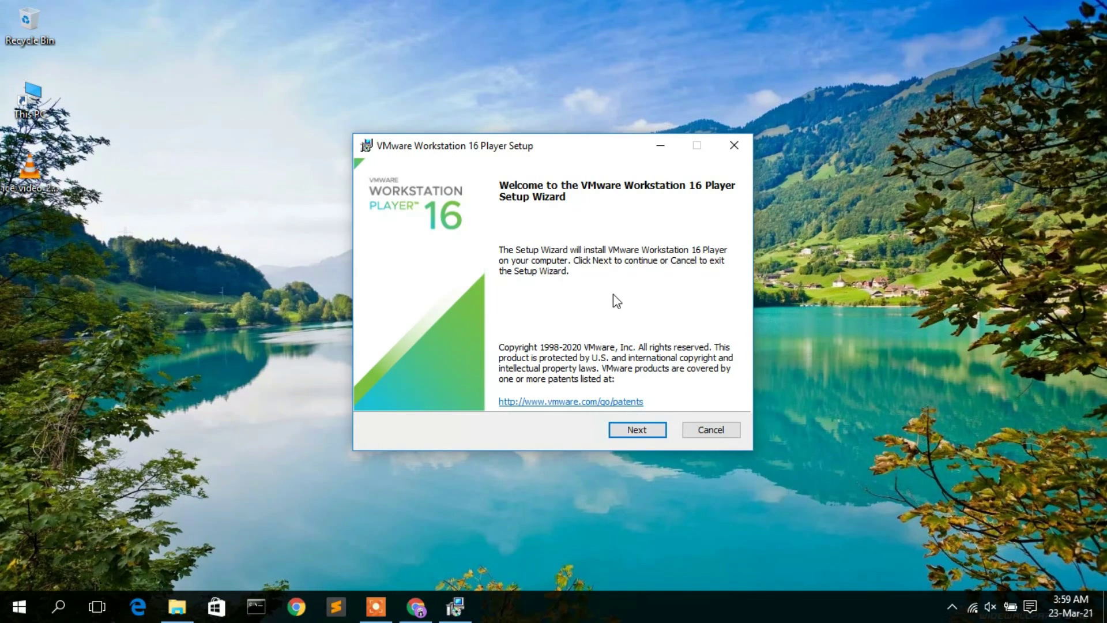
Accept the VMware Workstation 16 Player licence agreement.
{"action": "left_click", "coordinate": [644, 430]}
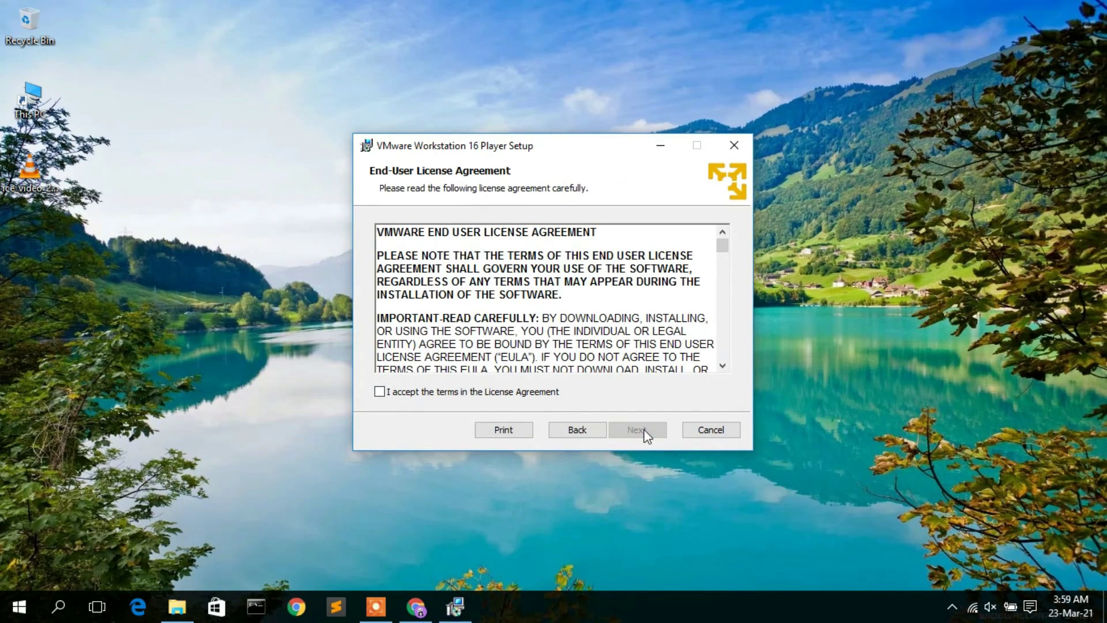
{"action": "left_click", "coordinate": [443, 393]}
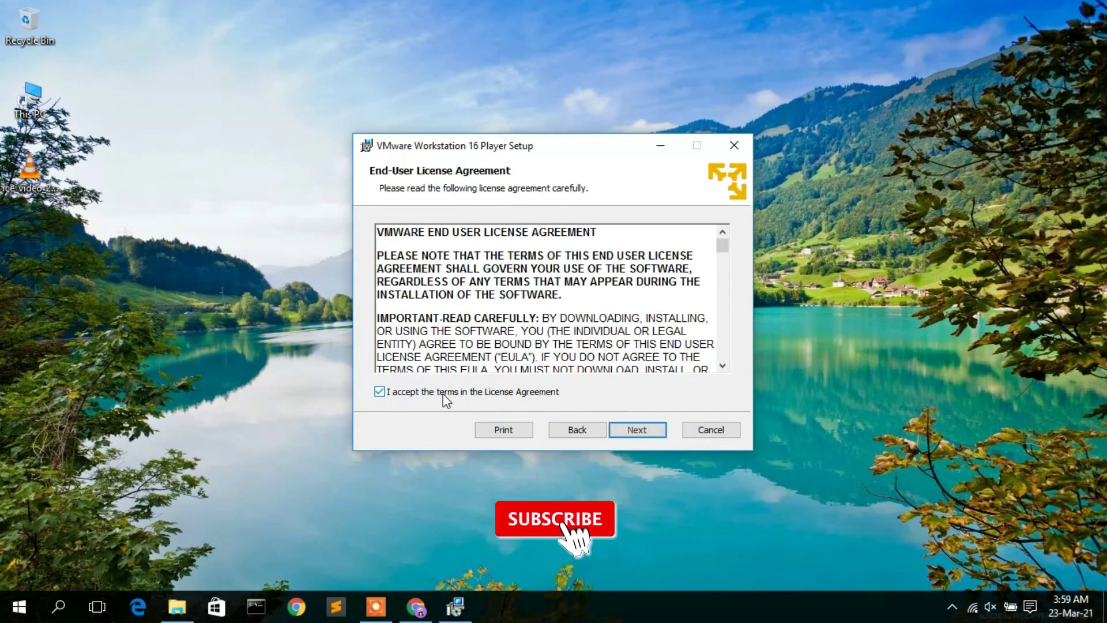
{"action": "left_click", "coordinate": [637, 429]}
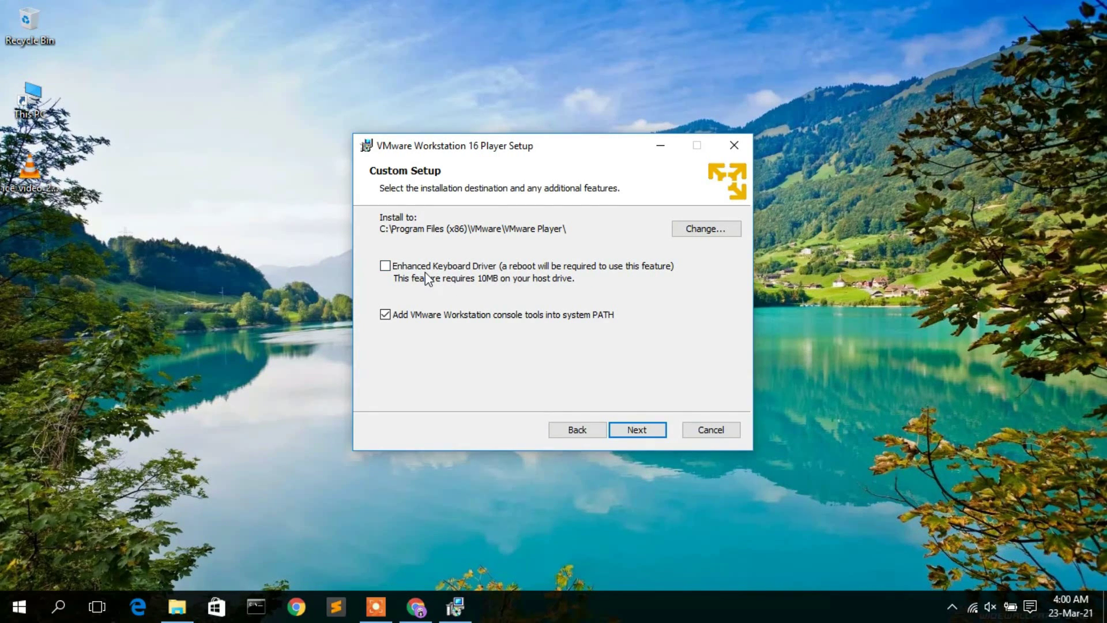
Enable the Enhanced Keyboard Driver and keep default update, experience and shortcut settings.
{"action": "left_click", "coordinate": [385, 265]}
{"action": "left_click", "coordinate": [648, 431]}
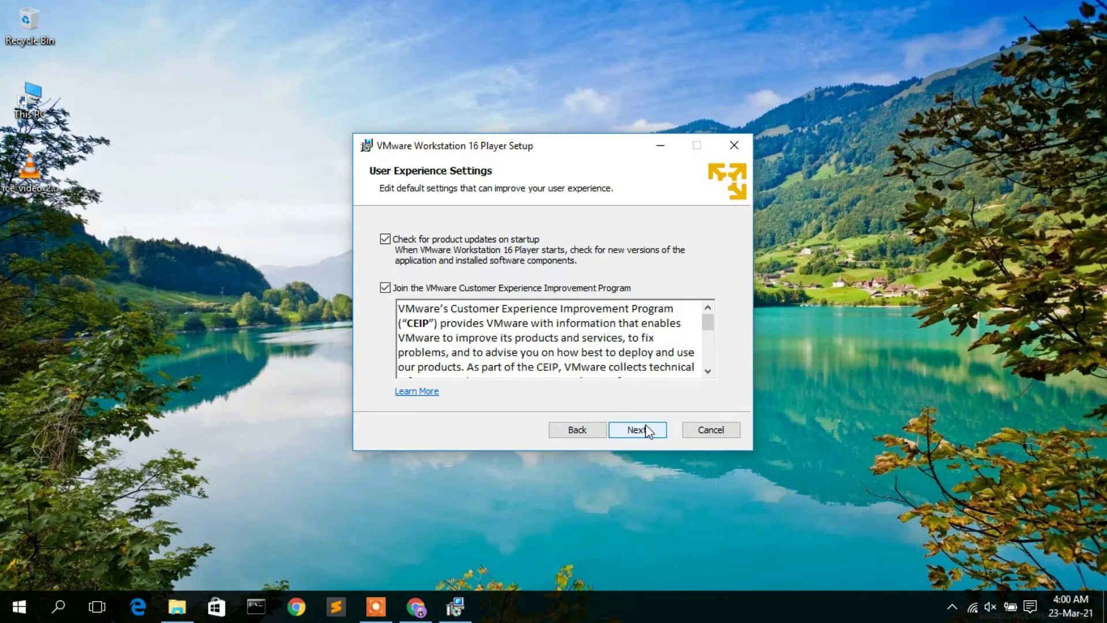
{"action": "left_click", "coordinate": [648, 432]}
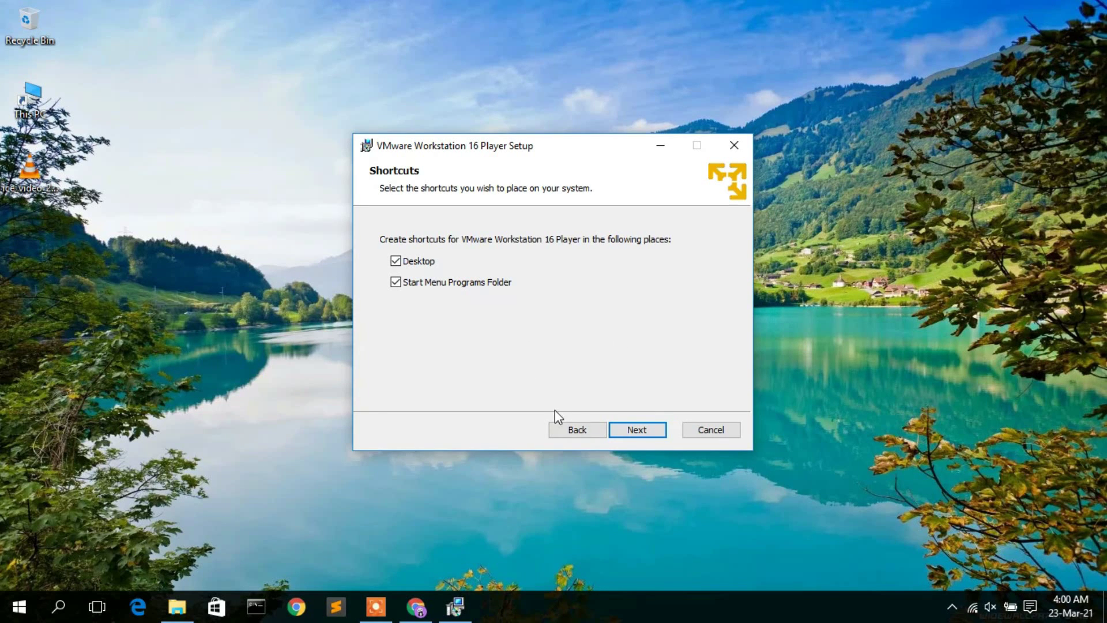
{"action": "left_click", "coordinate": [647, 431]}
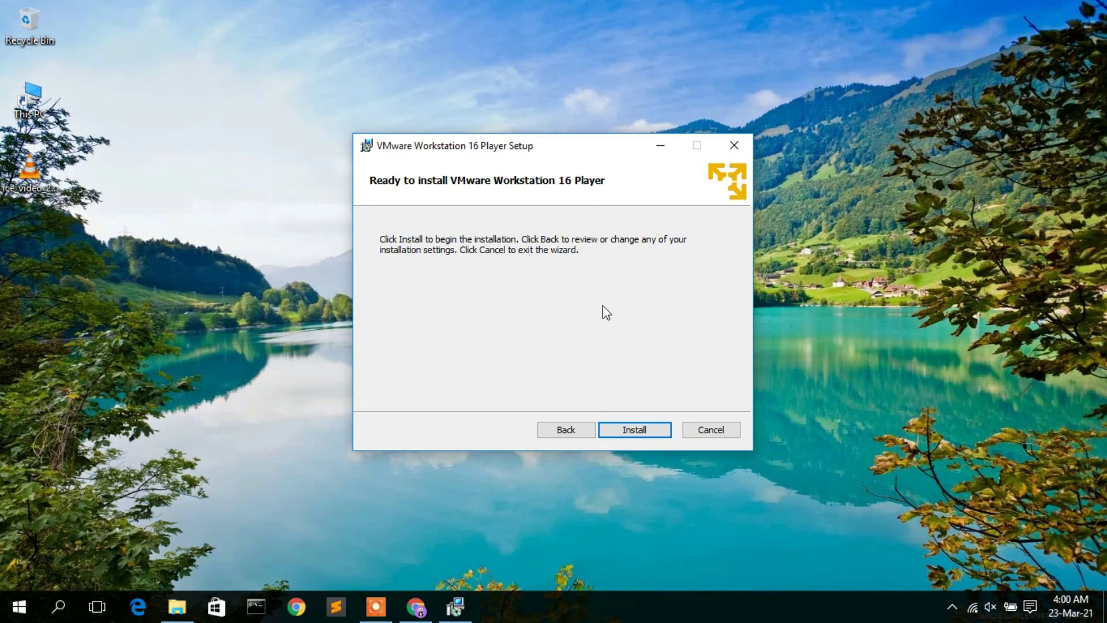
Install VMware Workstation 16 Player and finish the setup wizard.
{"action": "left_click", "coordinate": [640, 427]}
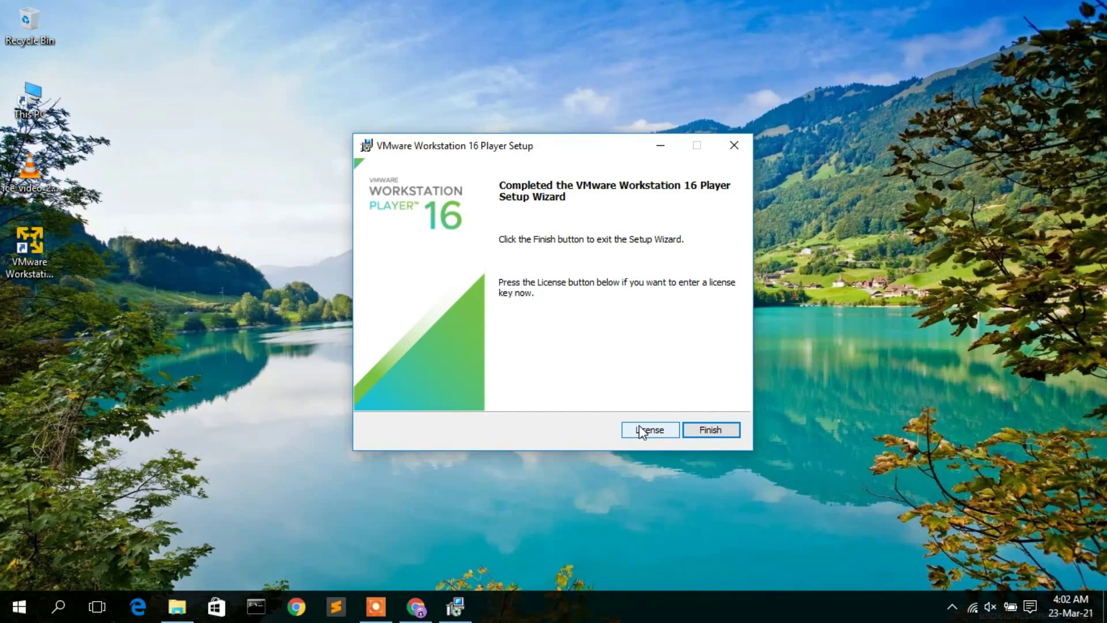
{"action": "left_click", "coordinate": [712, 430]}
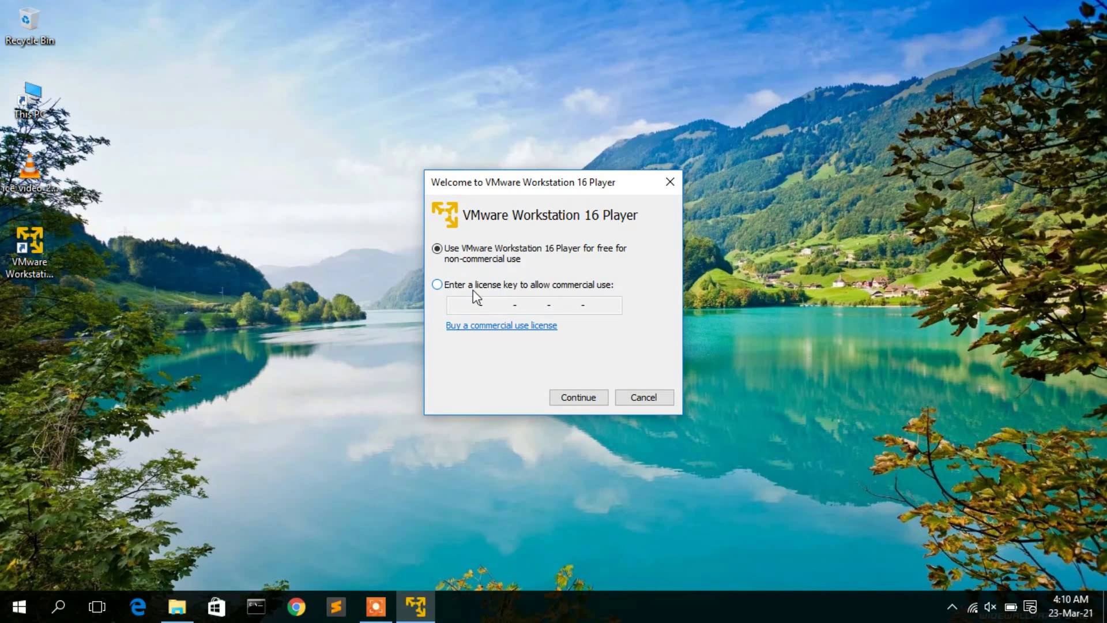
Choose free non-commercial use of Workstation 16 Player and complete the welcome dialog.
{"action": "left_click", "coordinate": [437, 285]}
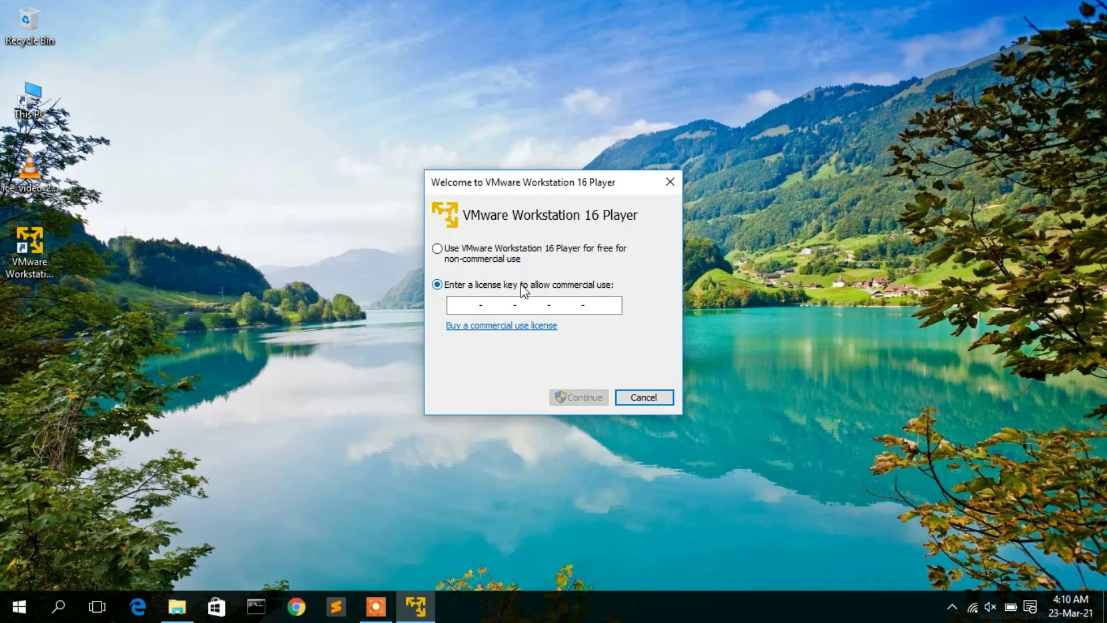
{"action": "left_click", "coordinate": [437, 249]}
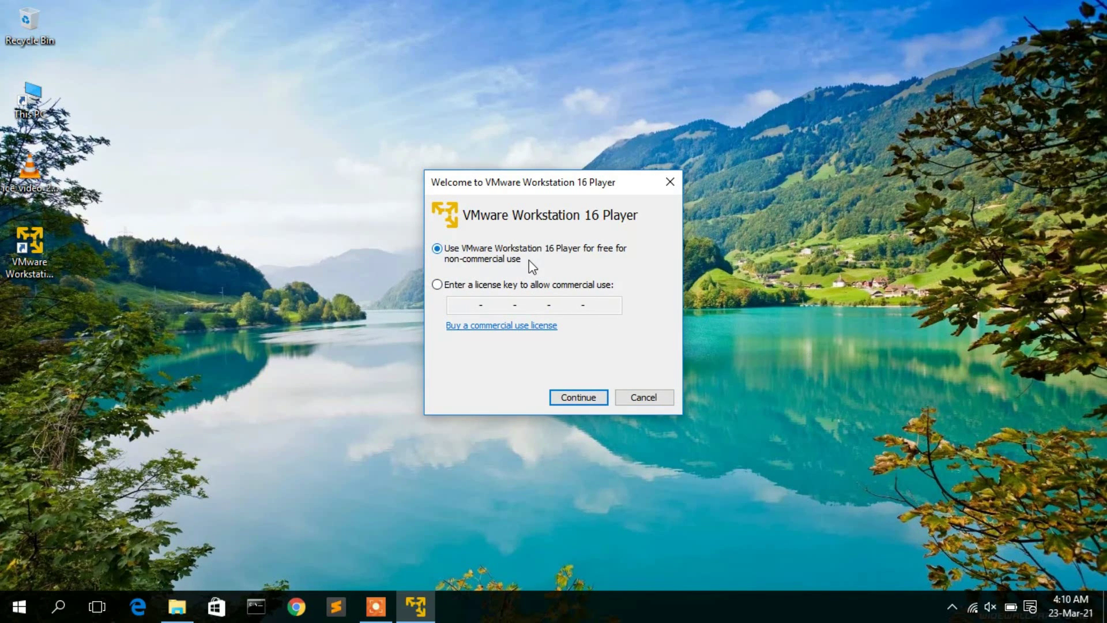
{"action": "left_click", "coordinate": [574, 397]}
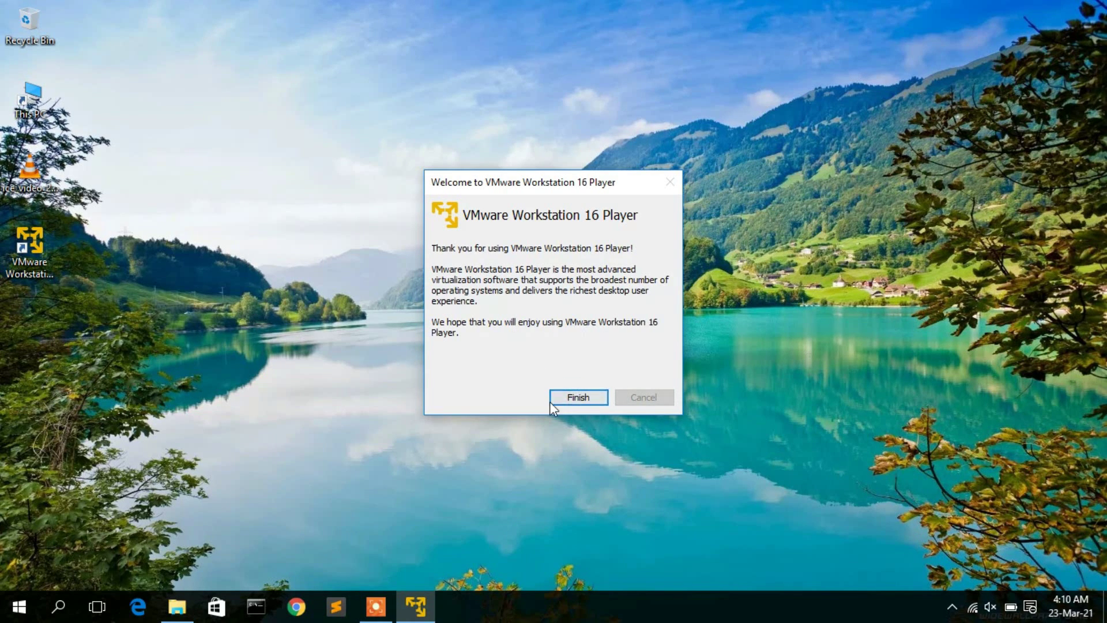
{"action": "left_click", "coordinate": [587, 397]}
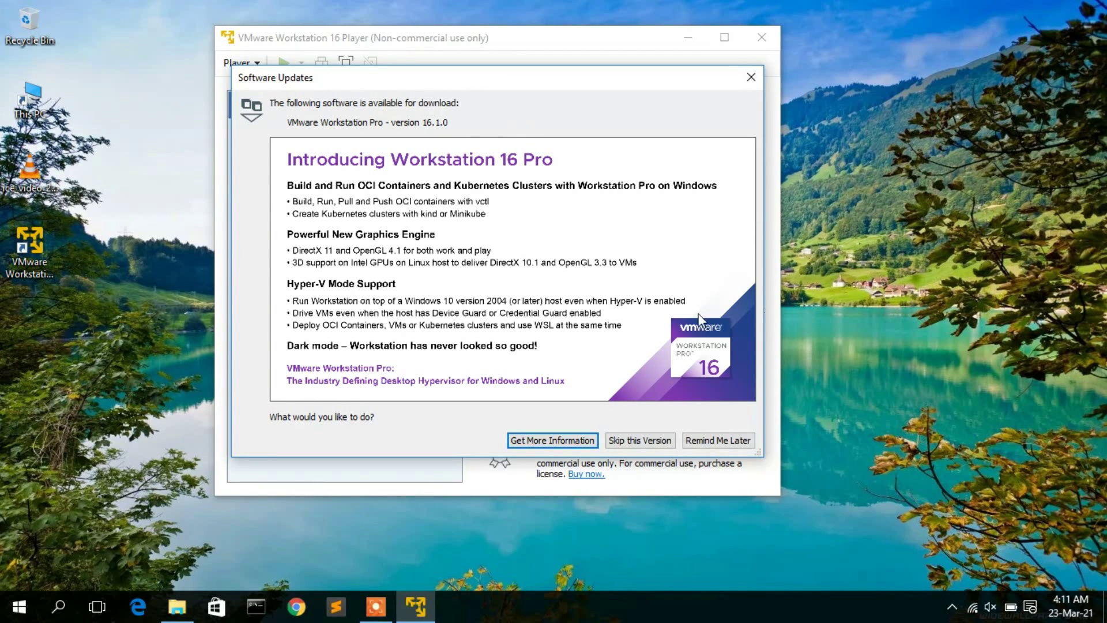
Skip the Workstation 16 Pro update and start creating a new virtual machine.
{"action": "left_click", "coordinate": [659, 441]}
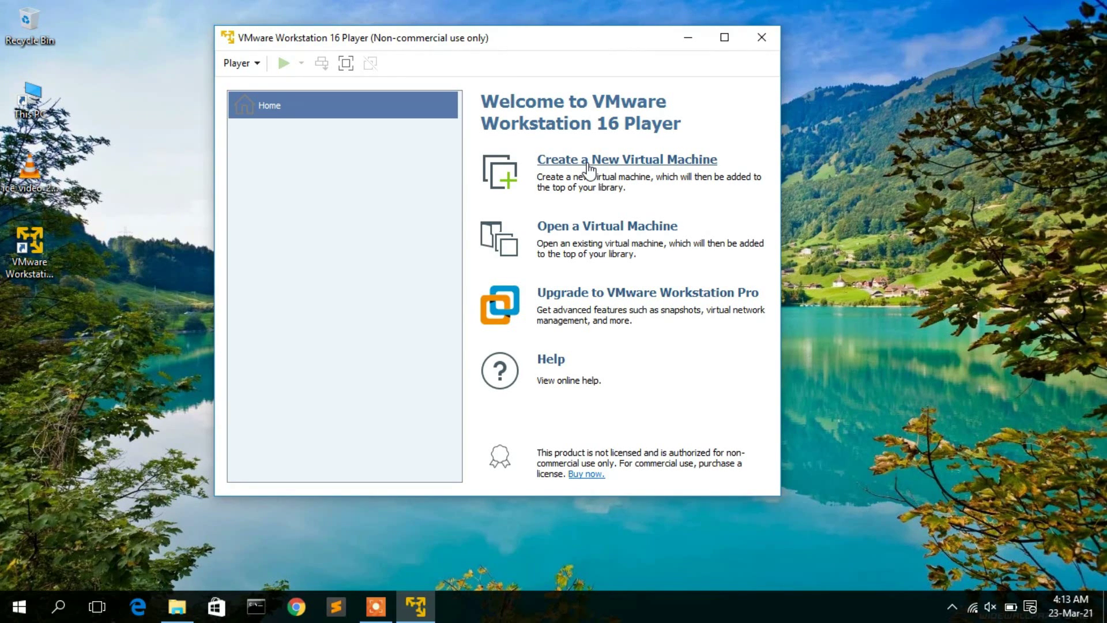
{"action": "left_click", "coordinate": [666, 162]}
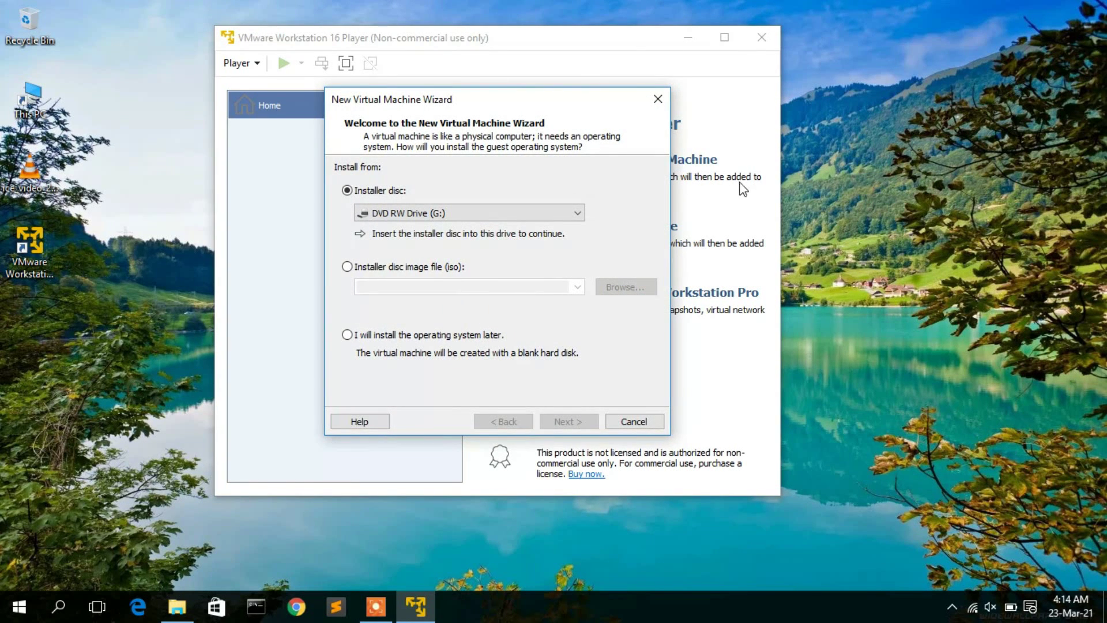
Select the installer disc image (ISO) option, browse for the file, then bring up Chrome's Geeky Script page.
{"action": "left_click", "coordinate": [357, 270]}
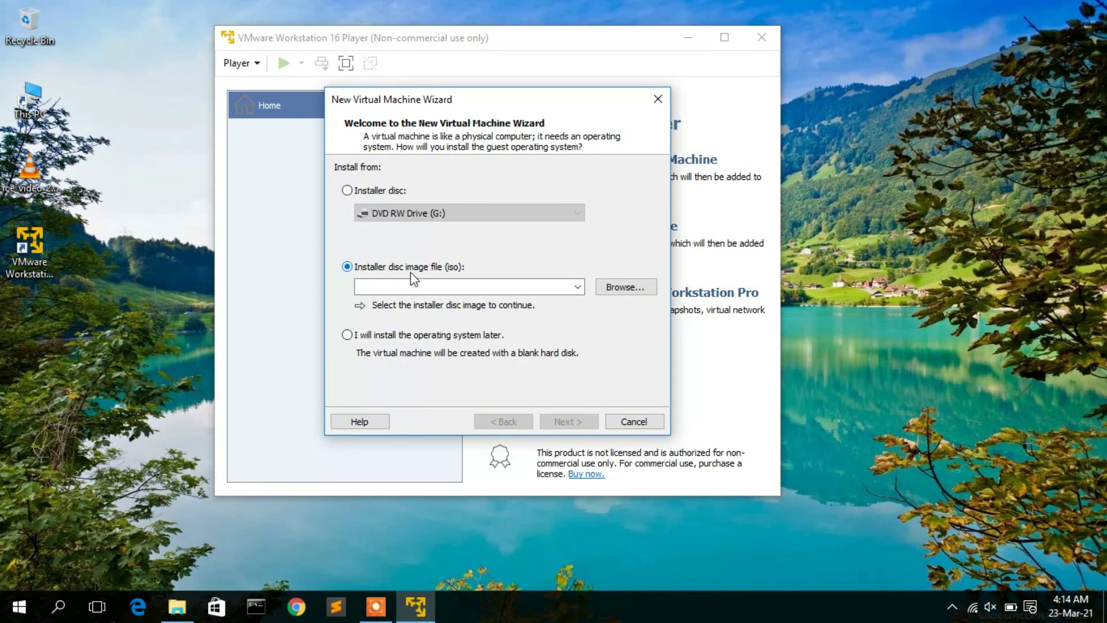
{"action": "left_click", "coordinate": [622, 289]}
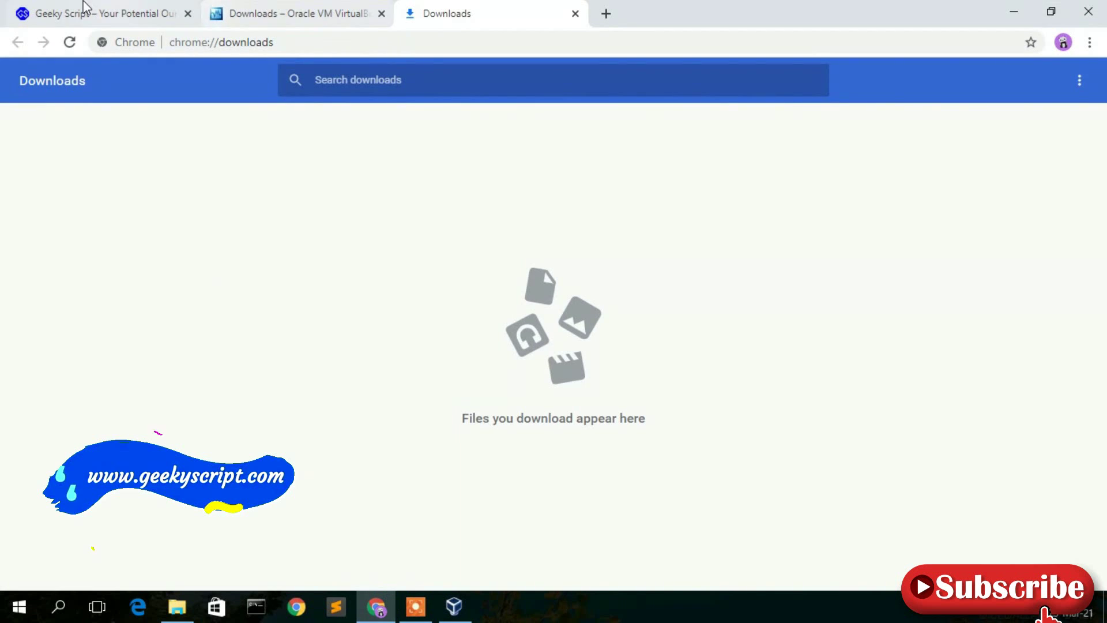
{"action": "left_click", "coordinate": [70, 9]}
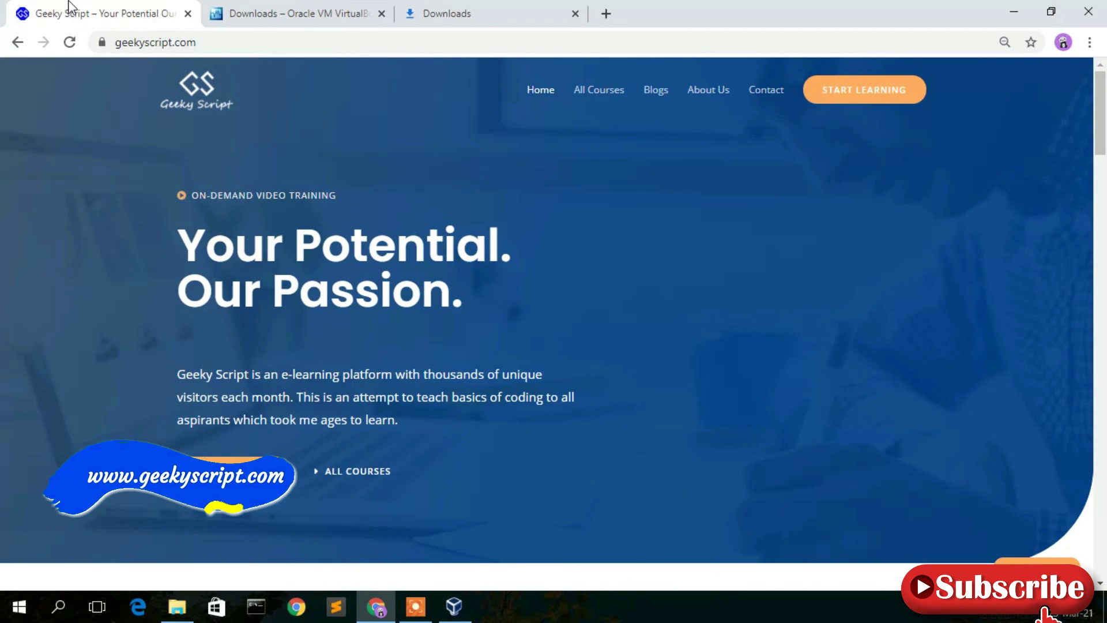
{"action": "left_click", "coordinate": [1105, 179]}
{"action": "left_click_drag", "start_coordinate": [1105, 179], "coordinate": [1105, 326]}
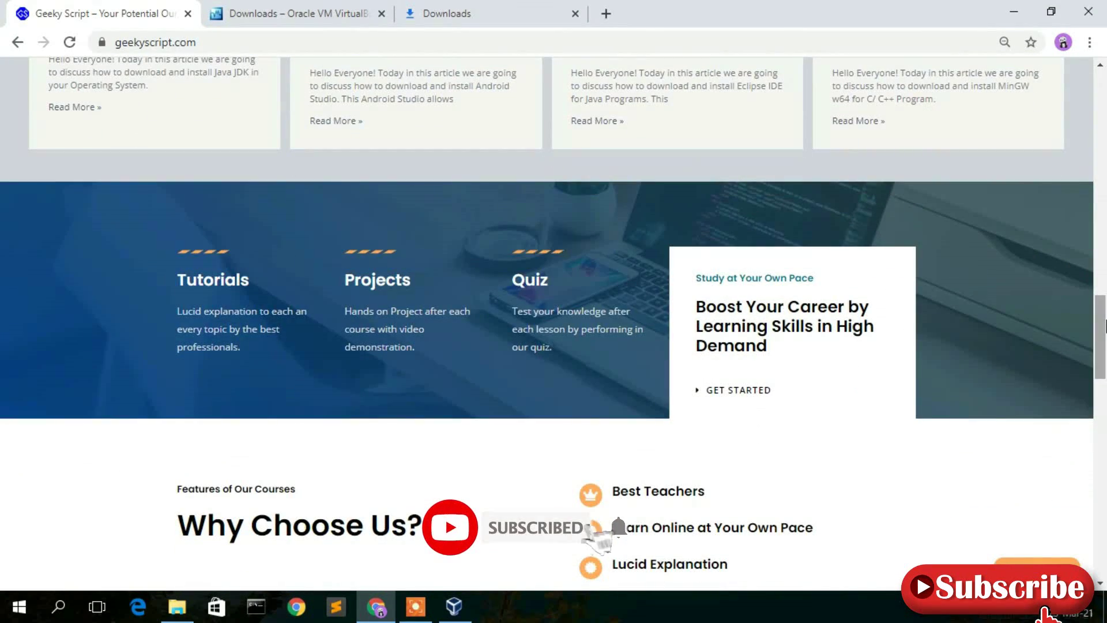